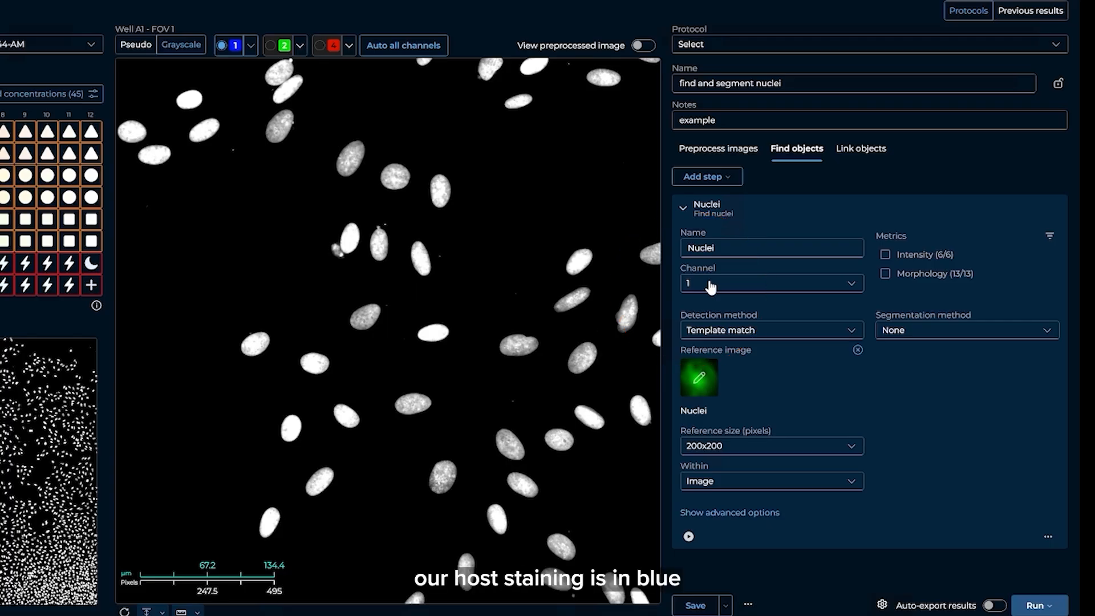
# Review the Nuclei step's channel and detection method options, keeping channel 1 and Template match.
pyautogui.click(710, 286)
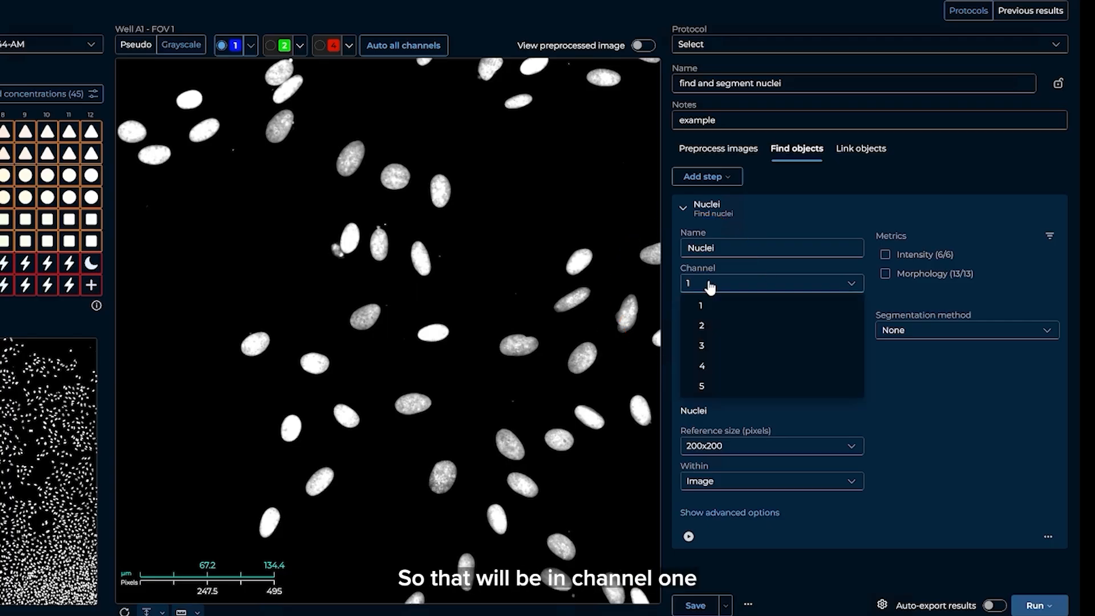
pyautogui.click(710, 285)
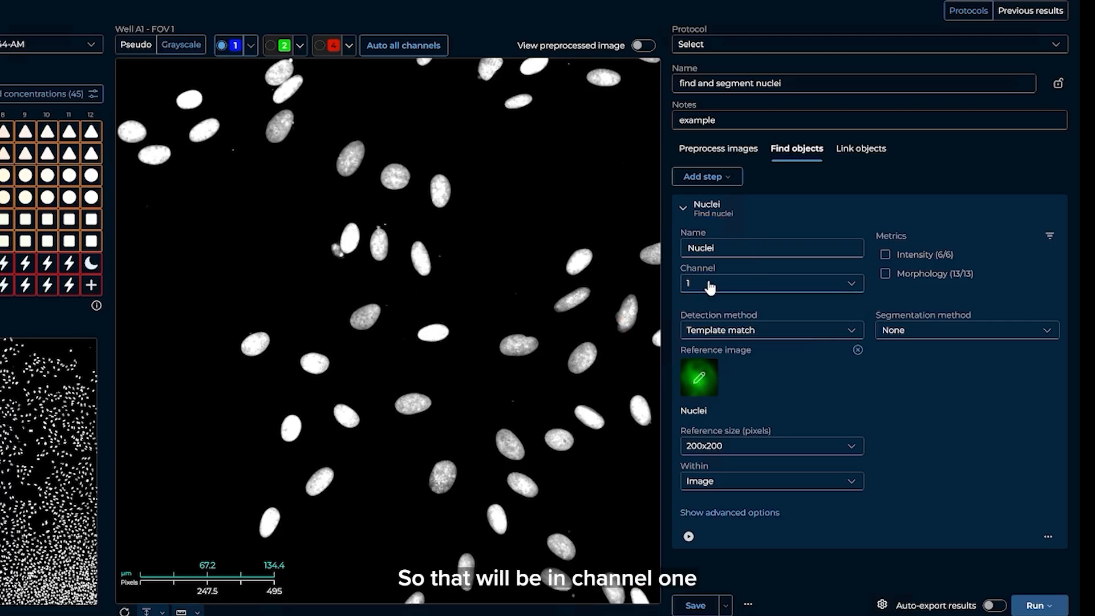
pyautogui.click(710, 336)
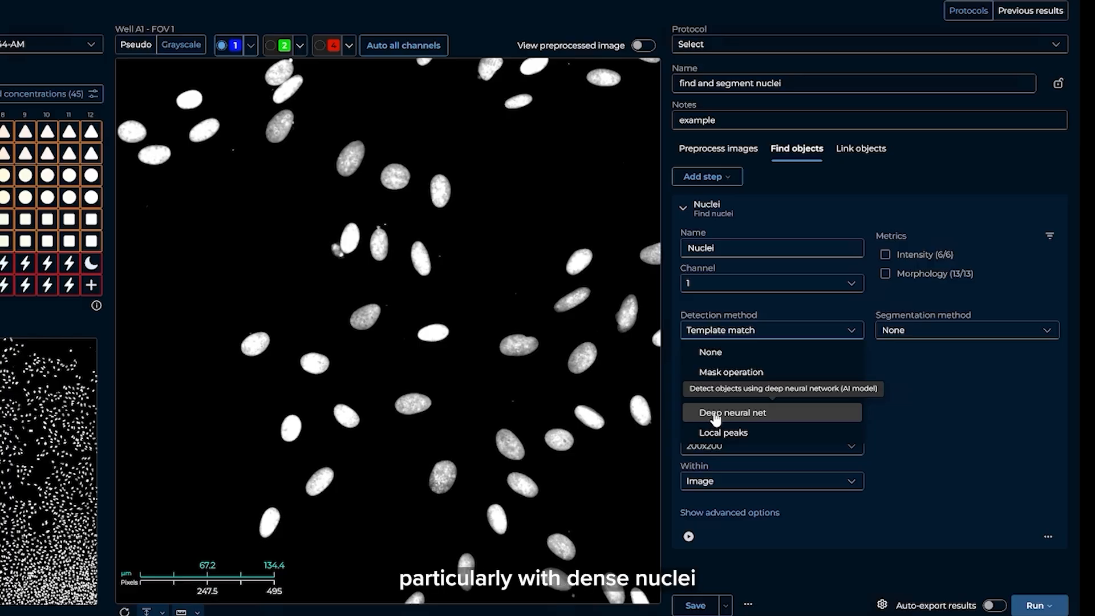
pyautogui.click(964, 452)
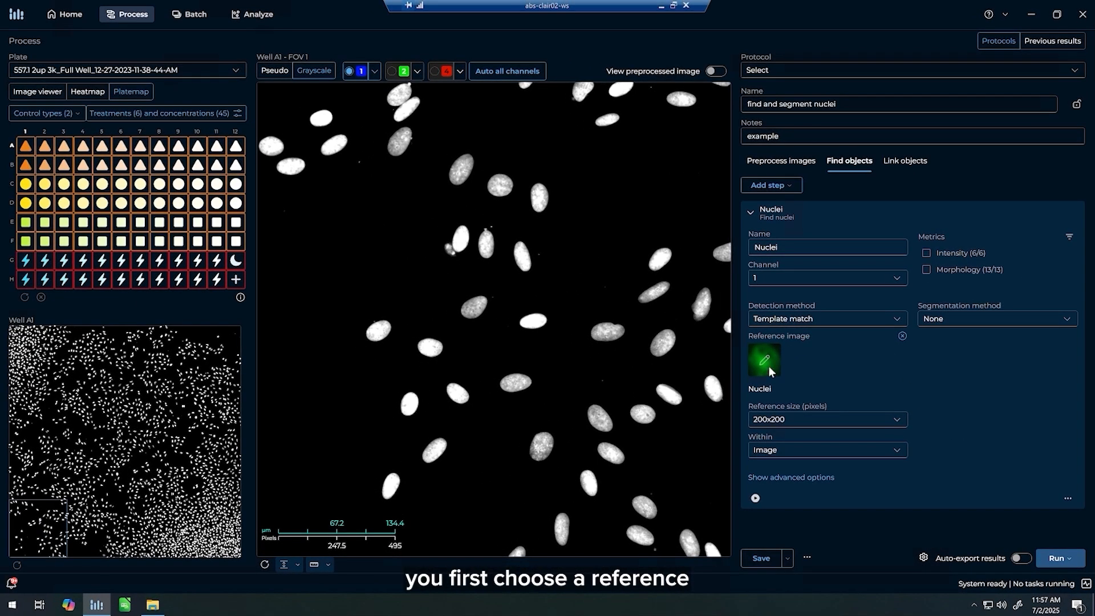
# Use the Nuclei template as the reference image and set the reference size to 100x100 pixels.
pyautogui.click(767, 365)
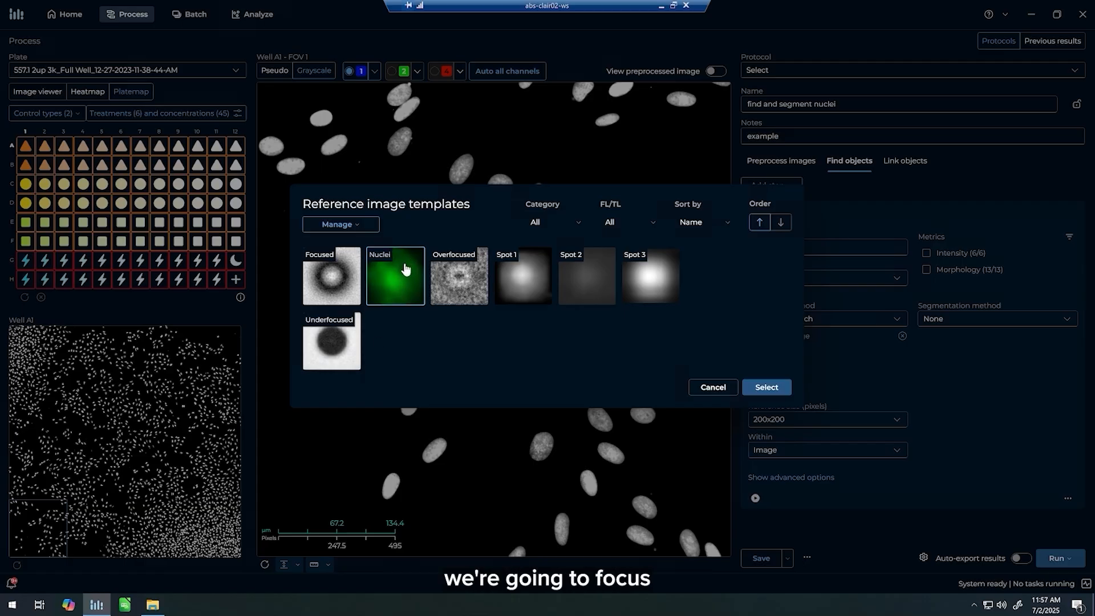
pyautogui.click(770, 388)
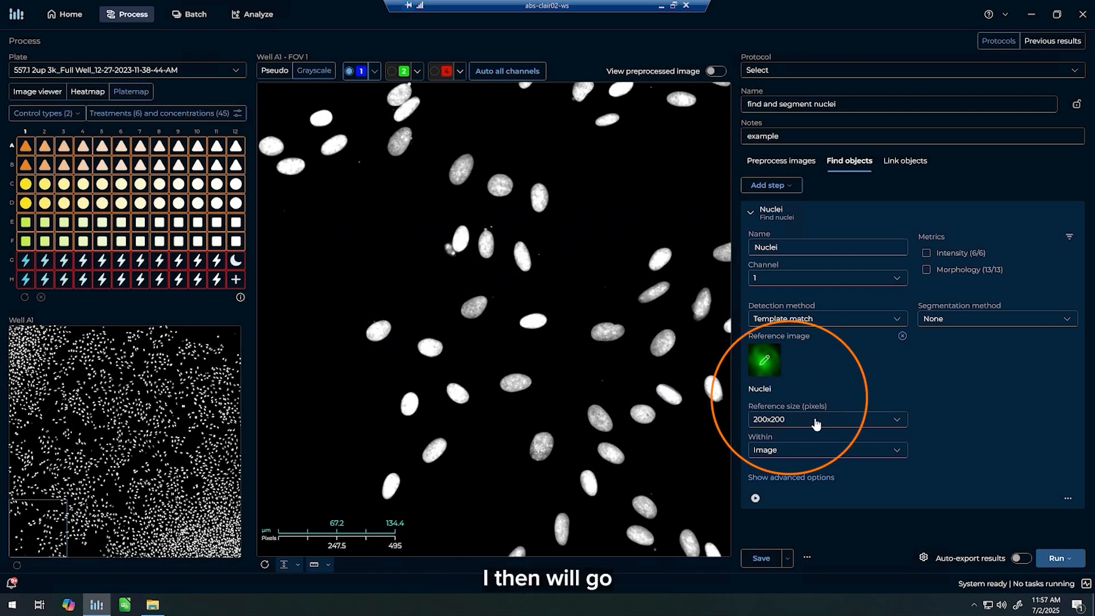
pyautogui.click(816, 422)
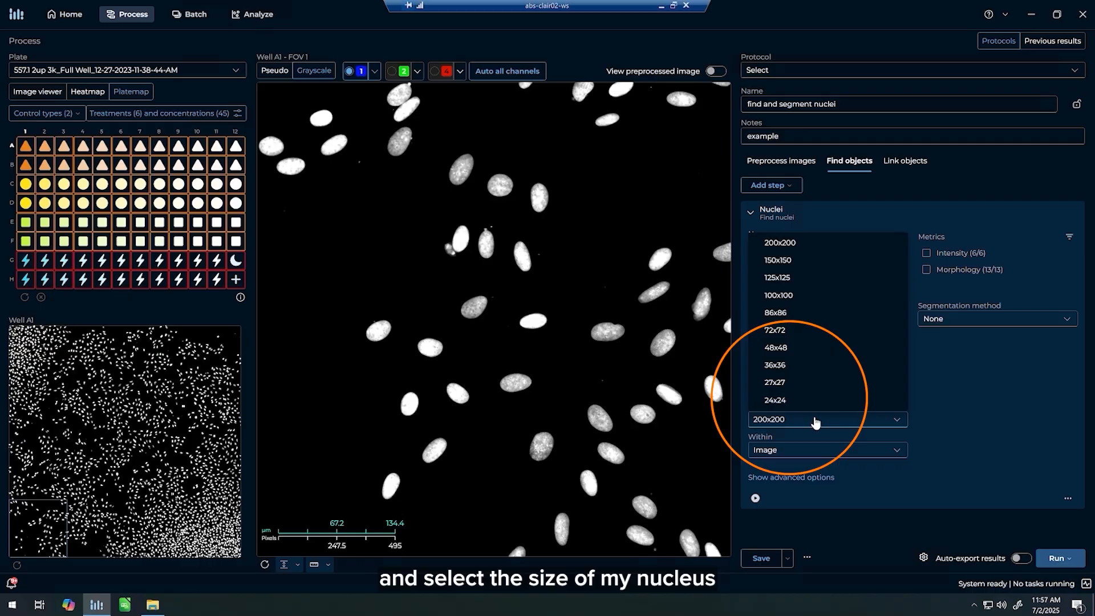
pyautogui.click(789, 295)
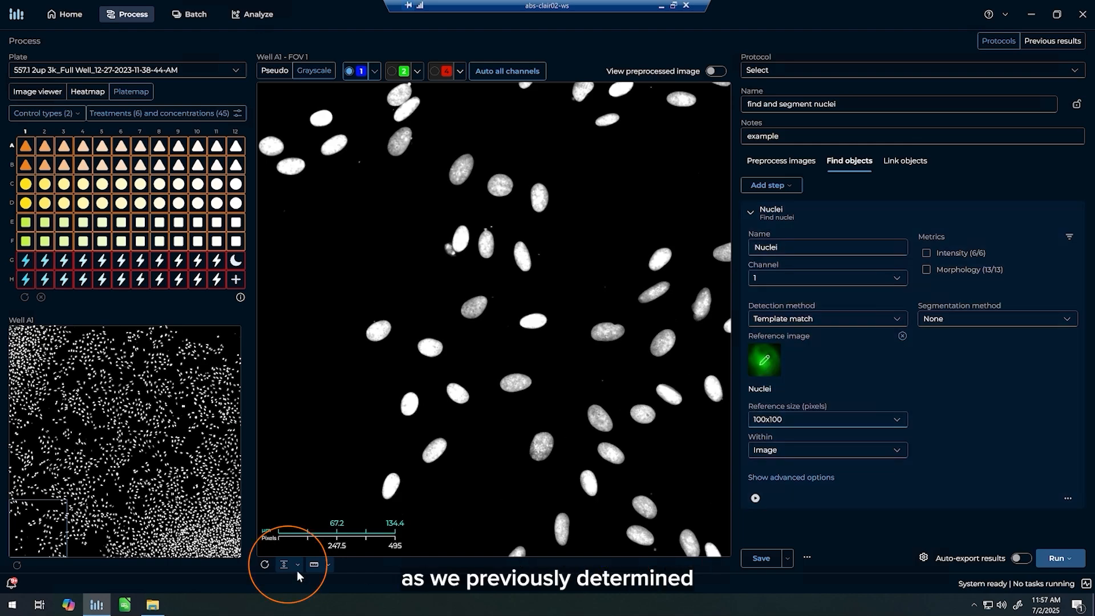
# Measure the height of a single nucleus in the well A1 image and leave the measurement tool.
pyautogui.click(284, 564)
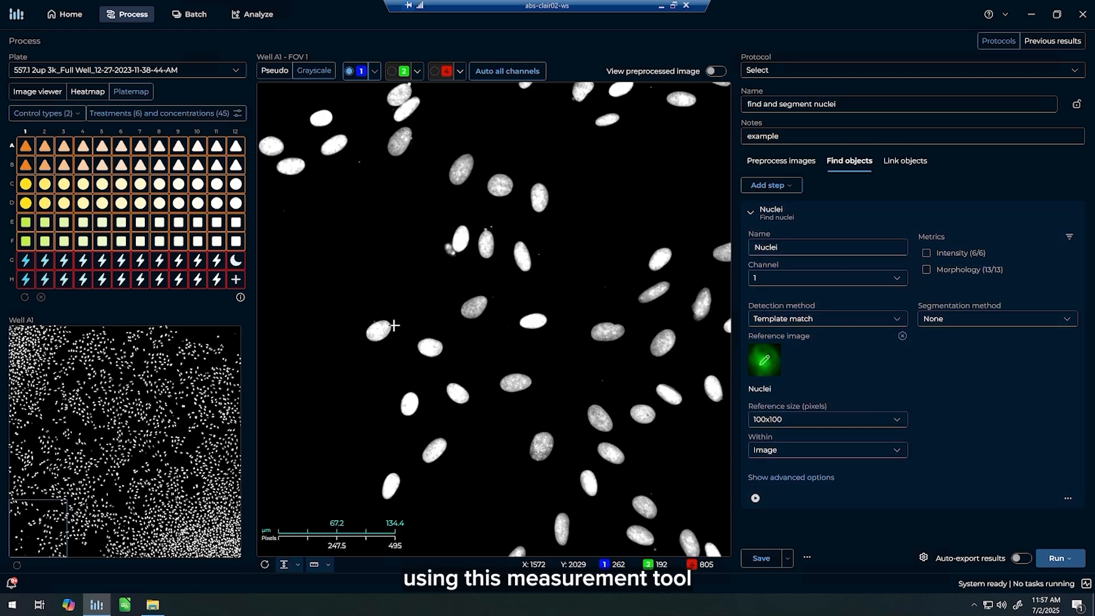
pyautogui.moveTo(377, 318); pyautogui.dragTo(376, 345)
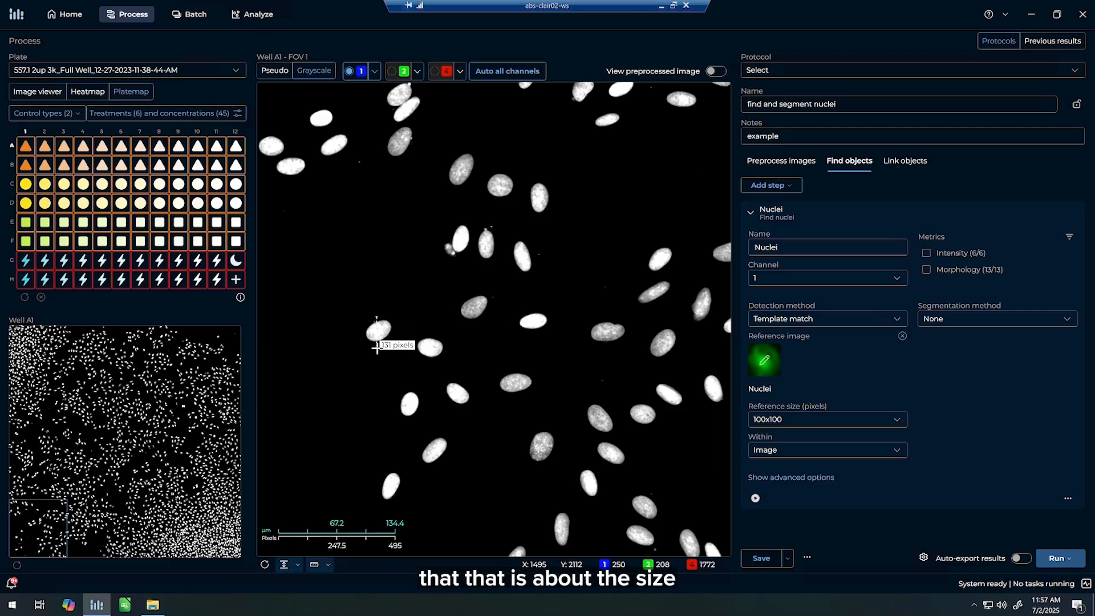
pyautogui.click(284, 565)
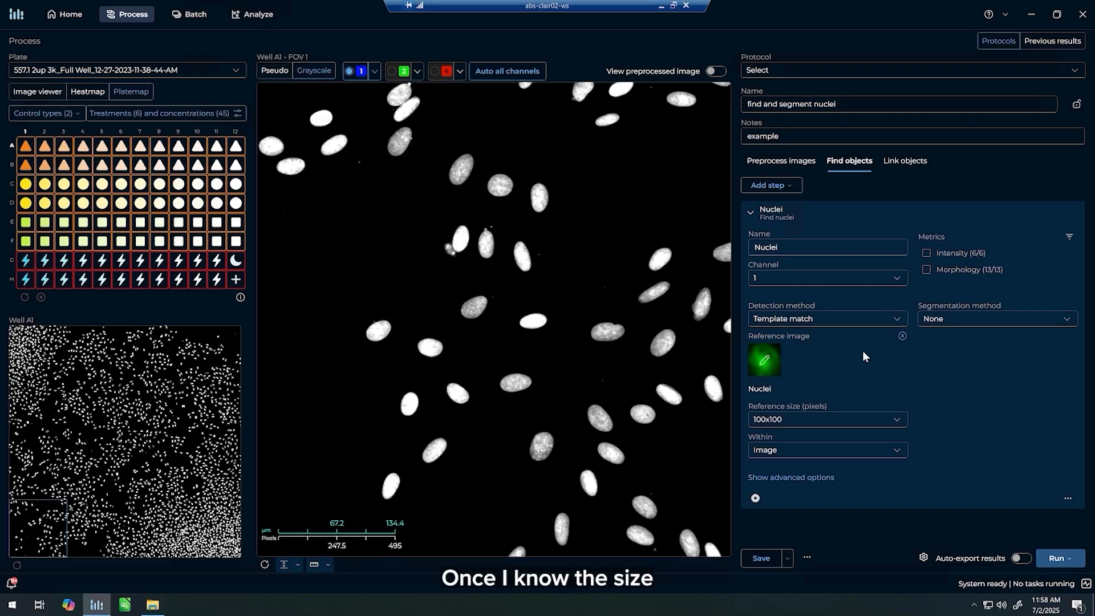
# Keep the detection within Image and set the luminance threshold to 400 in the advanced detection options.
pyautogui.click(800, 455)
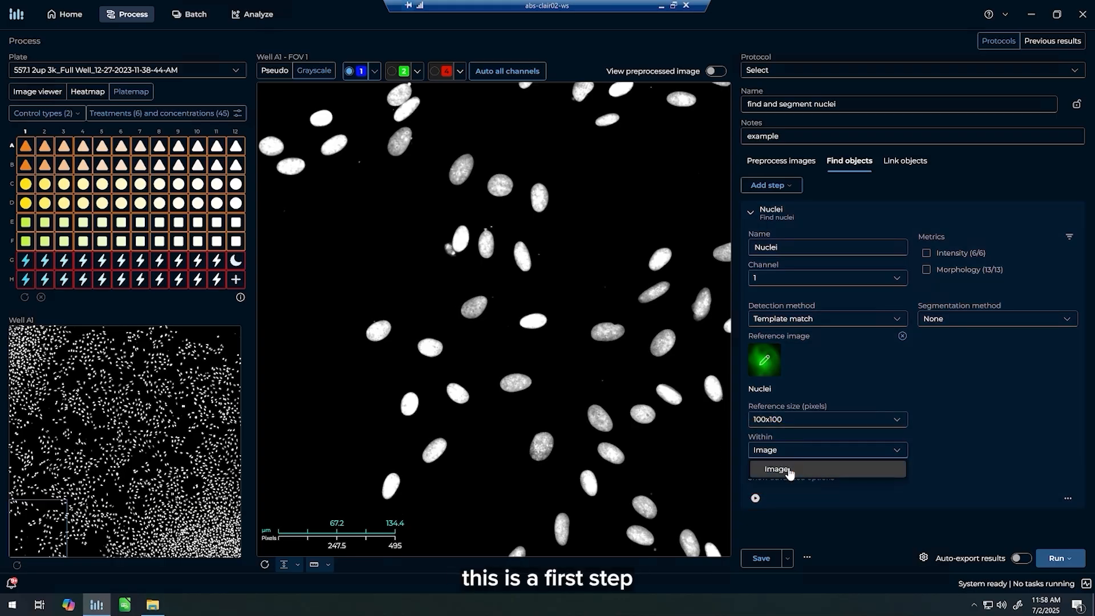
pyautogui.click(788, 469)
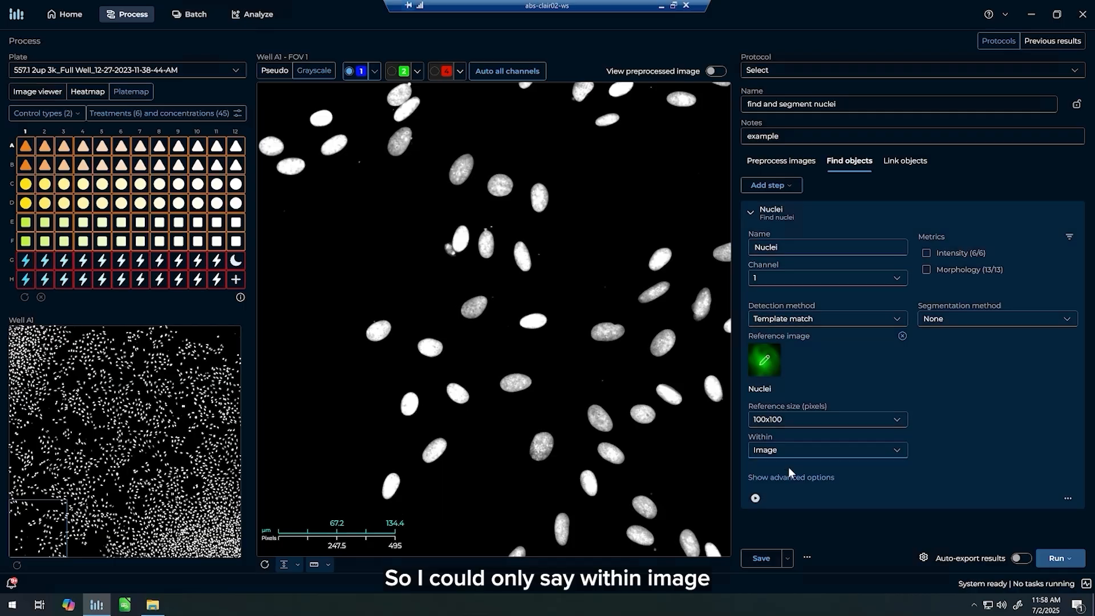
pyautogui.click(791, 478)
pyautogui.scroll(-3, 849, 438)
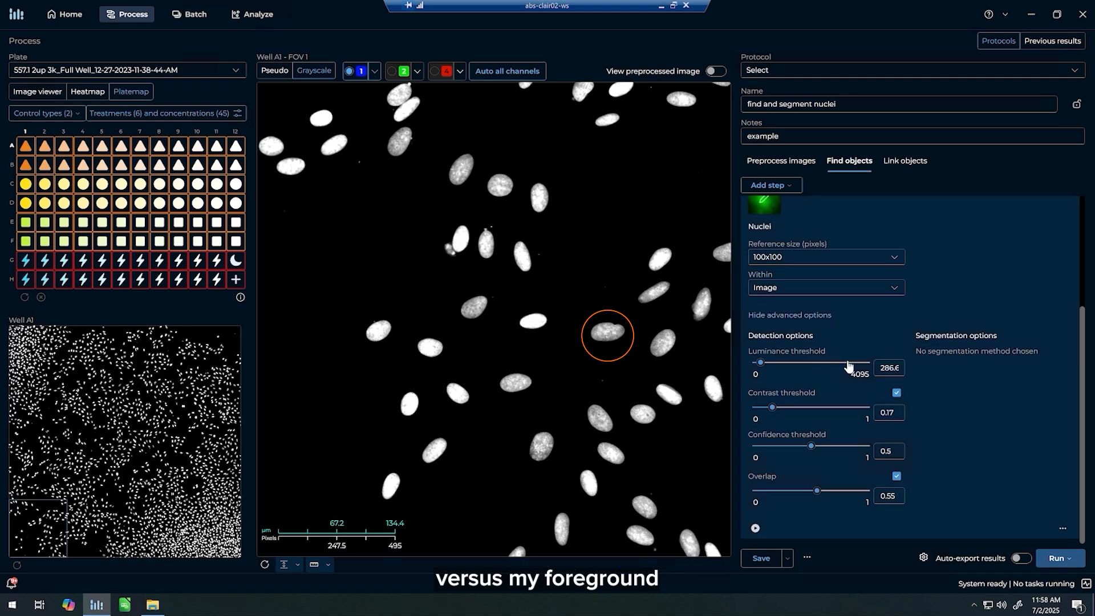
pyautogui.moveTo(880, 369); pyautogui.dragTo(905, 372)
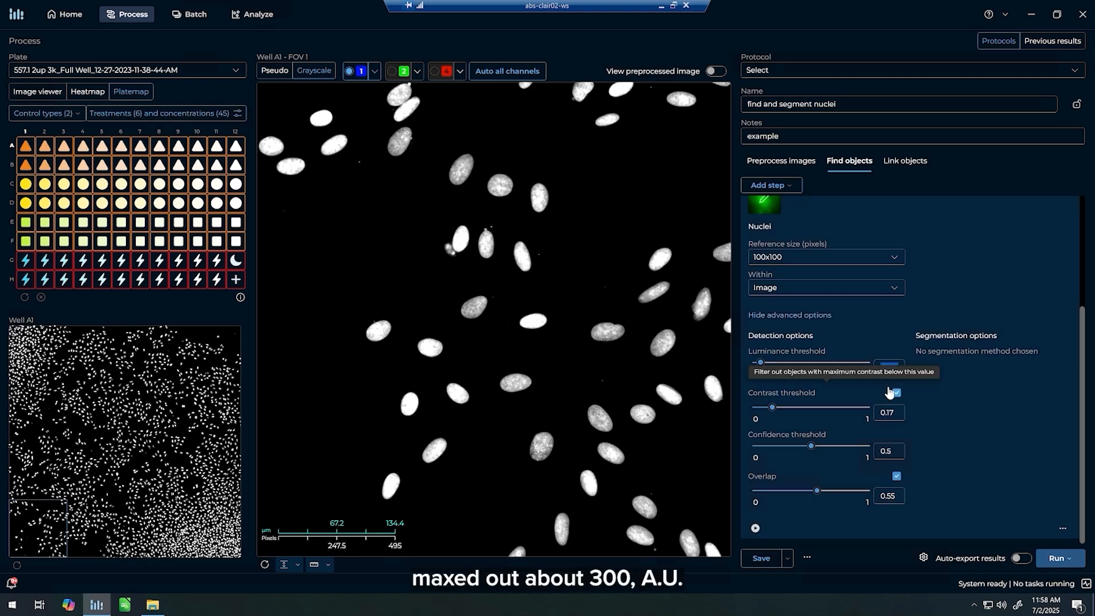
pyautogui.write('400')
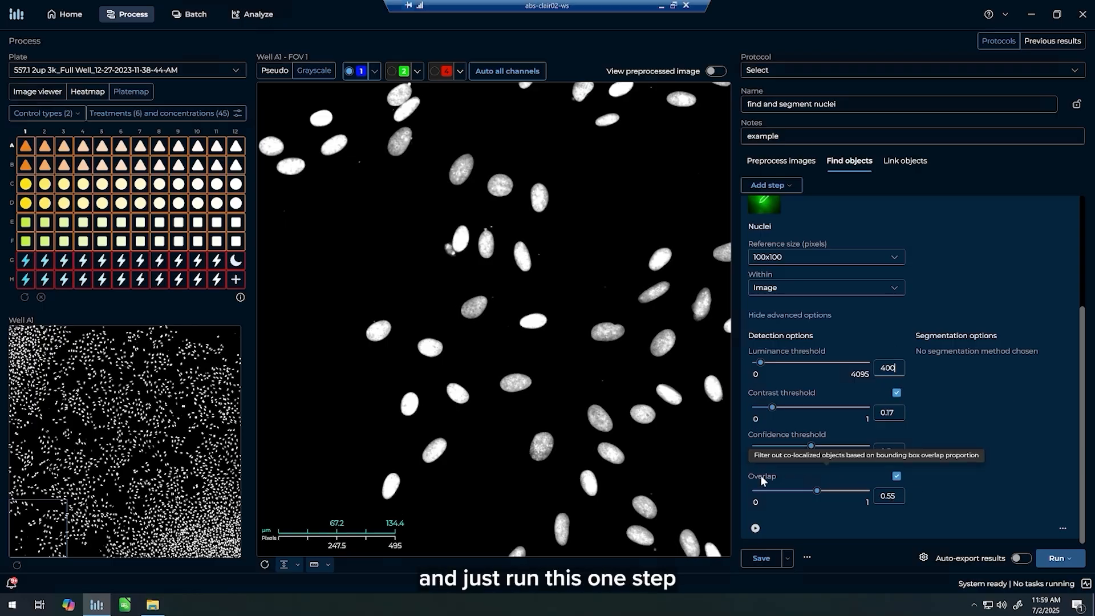
# Run the Nuclei step on the selected well and field of view, and display the bounding boxes.
pyautogui.click(755, 530)
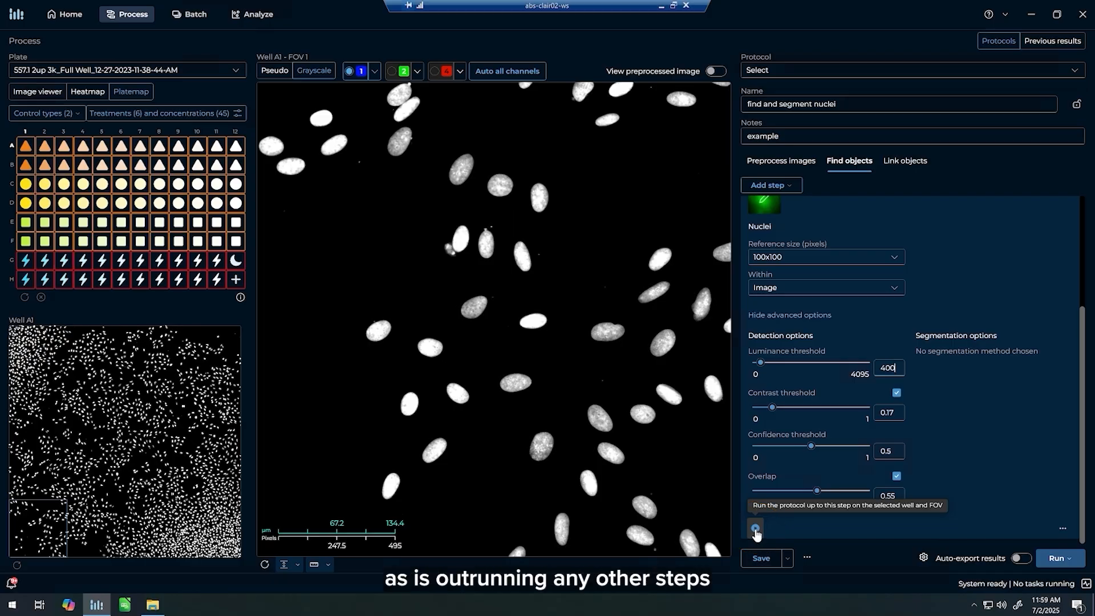
pyautogui.click(756, 529)
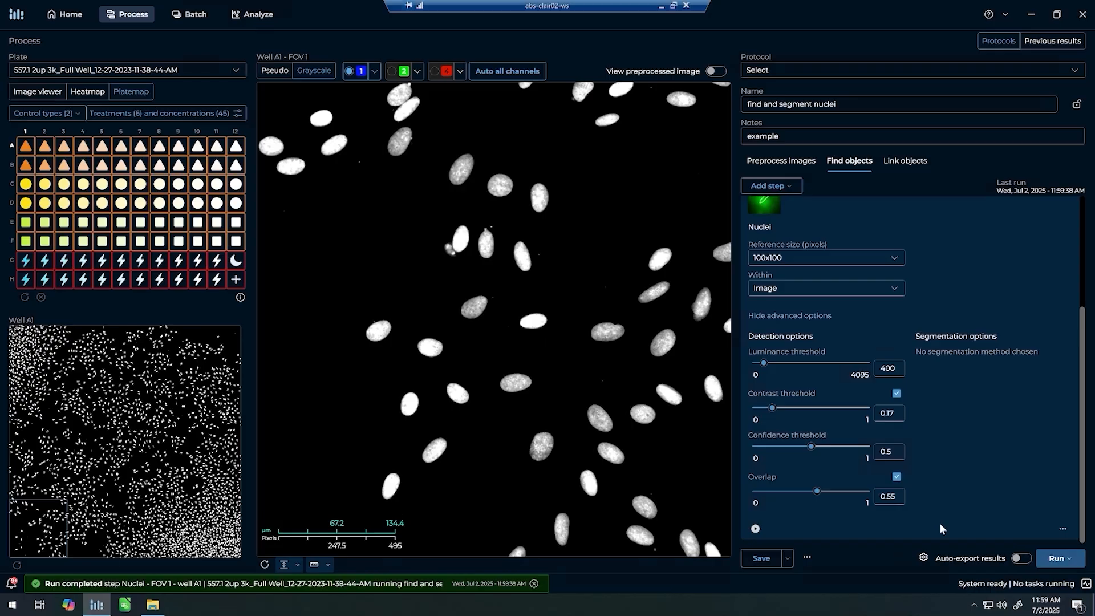
pyautogui.scroll(3, 1048, 343)
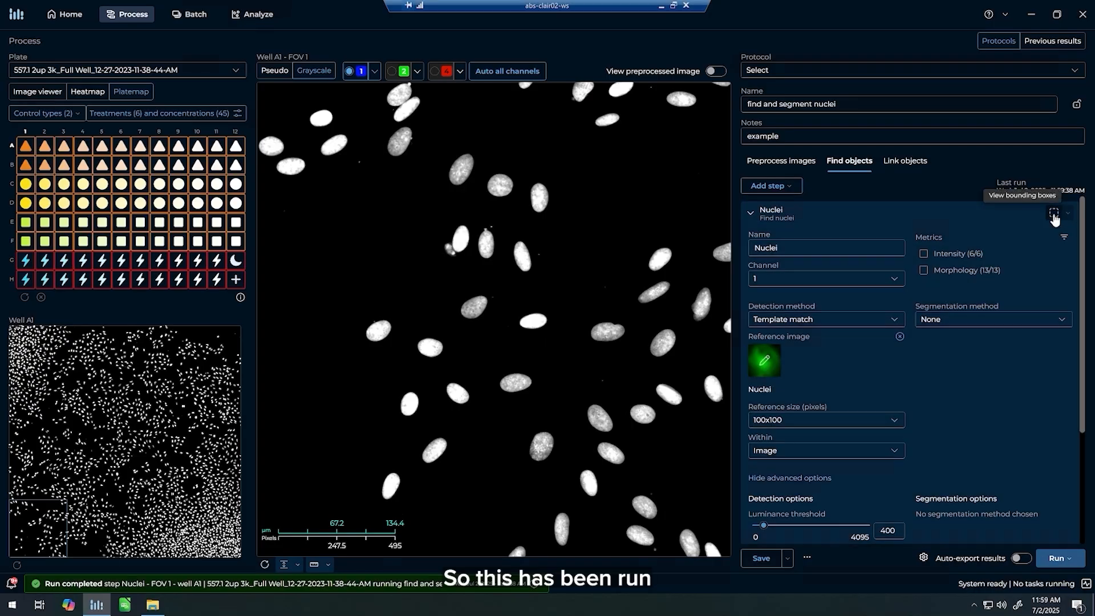
pyautogui.click(1053, 214)
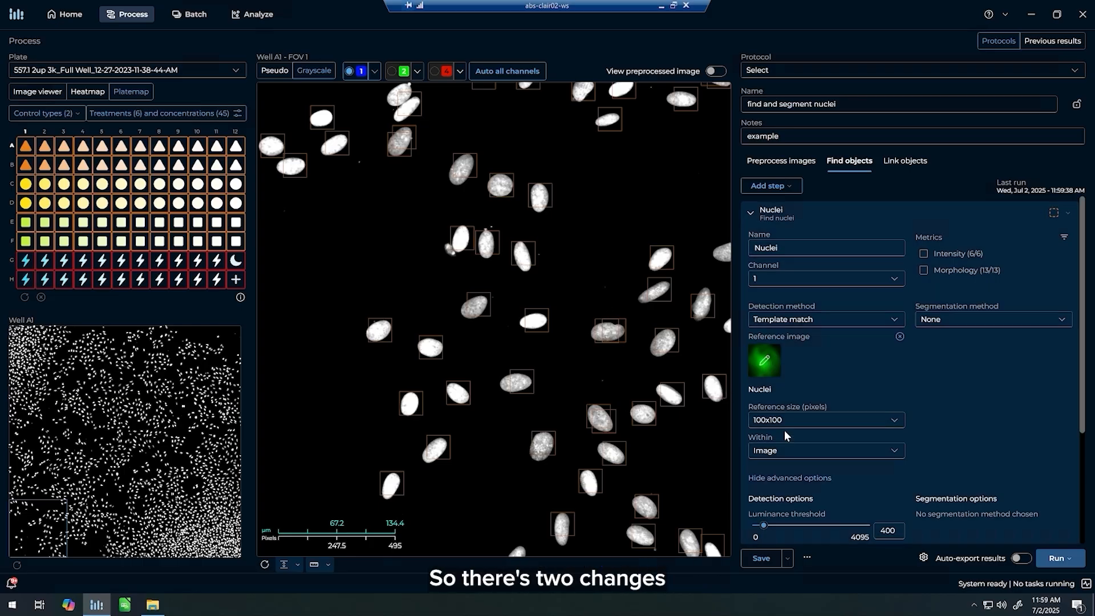
# Rerun the Nuclei step with a reference size of 125x125 pixels and an overlap of 0.33.
pyautogui.click(785, 425)
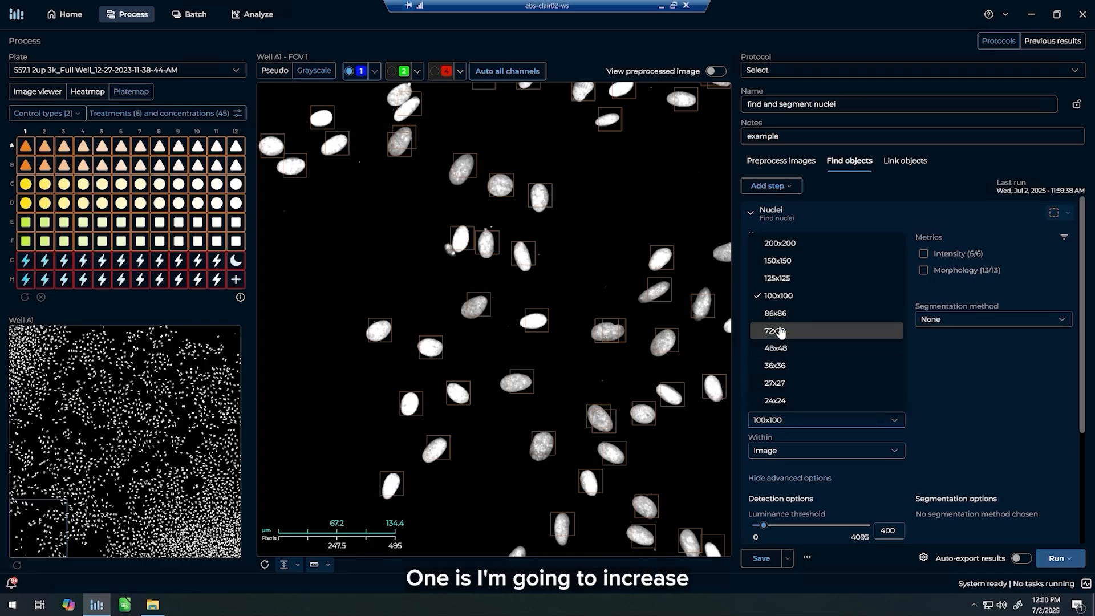
pyautogui.click(780, 280)
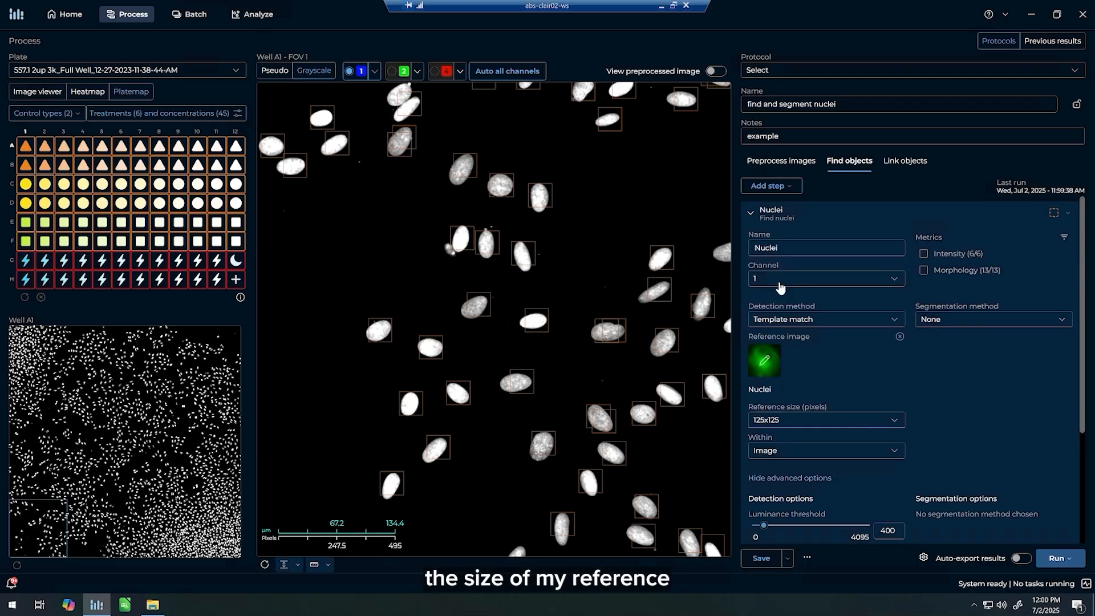
pyautogui.scroll(-2, 847, 391)
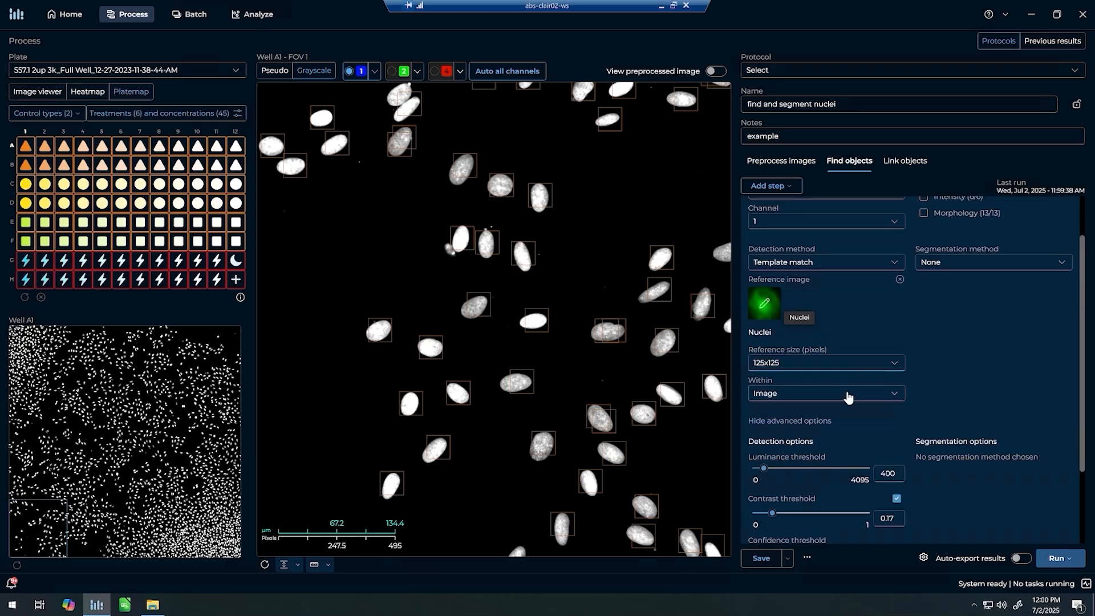
pyautogui.scroll(-1, 844, 377)
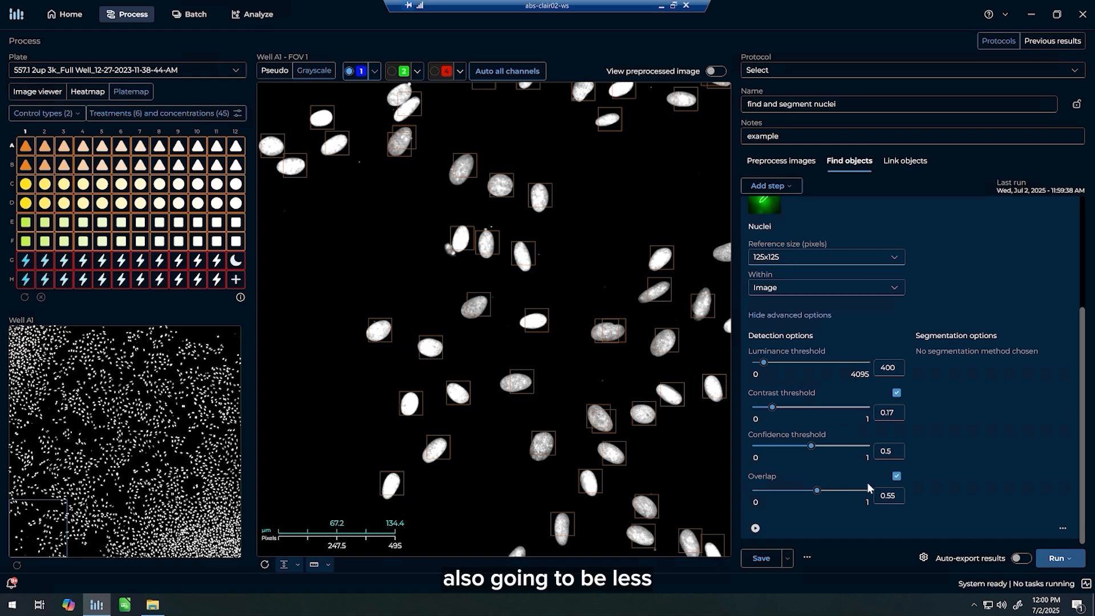
pyautogui.moveTo(816, 494); pyautogui.dragTo(792, 495)
pyautogui.click(758, 527)
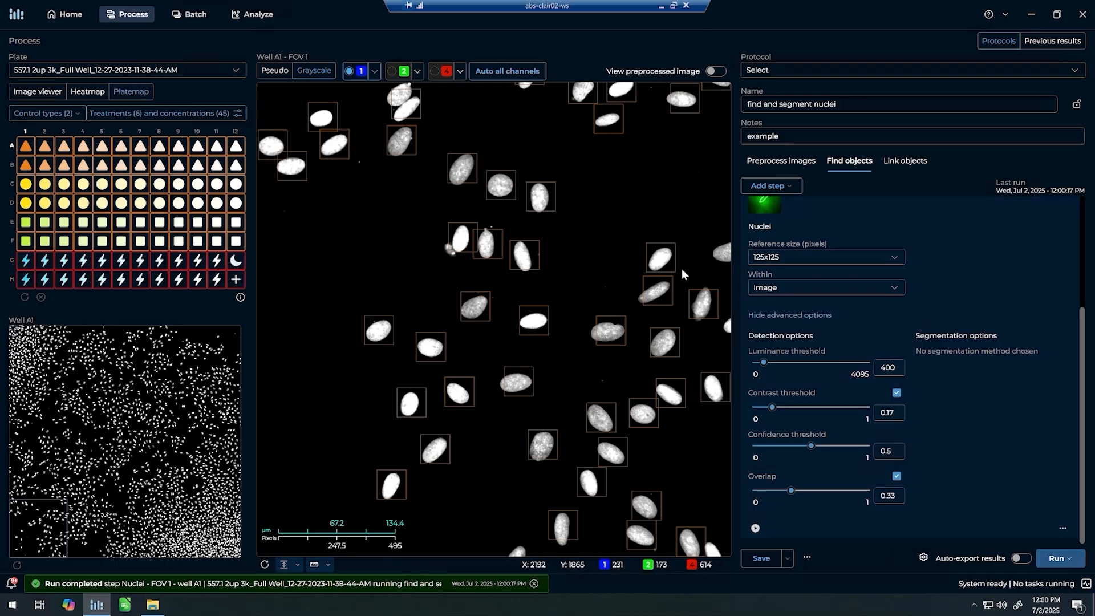
# Set the Nuclei step's segmentation method to the threshold-based option that uses local contrast.
pyautogui.scroll(2, 1036, 316)
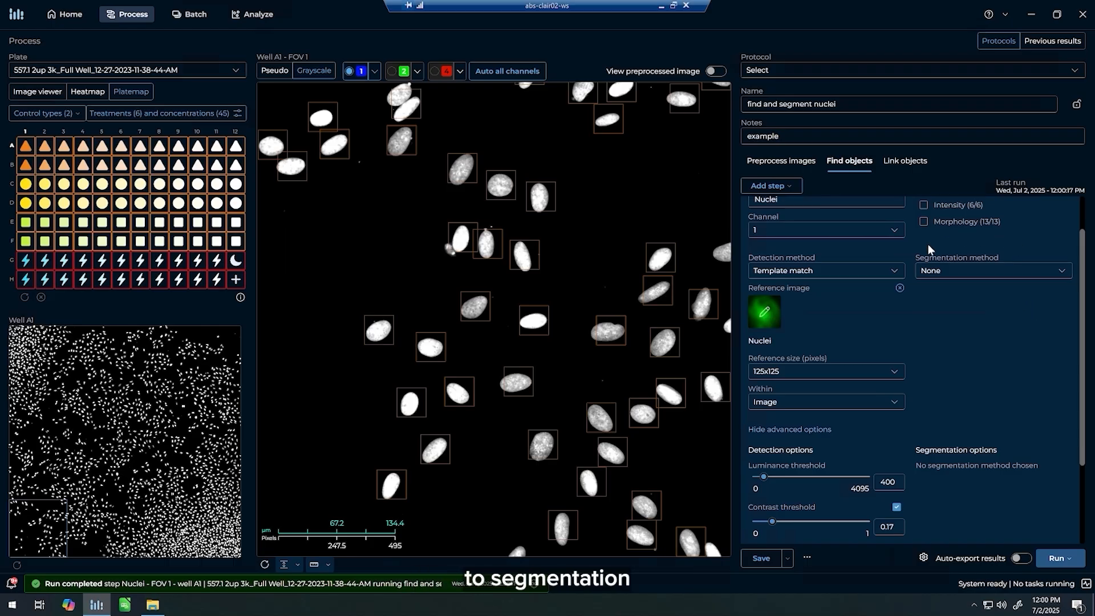
pyautogui.scroll(1, 873, 331)
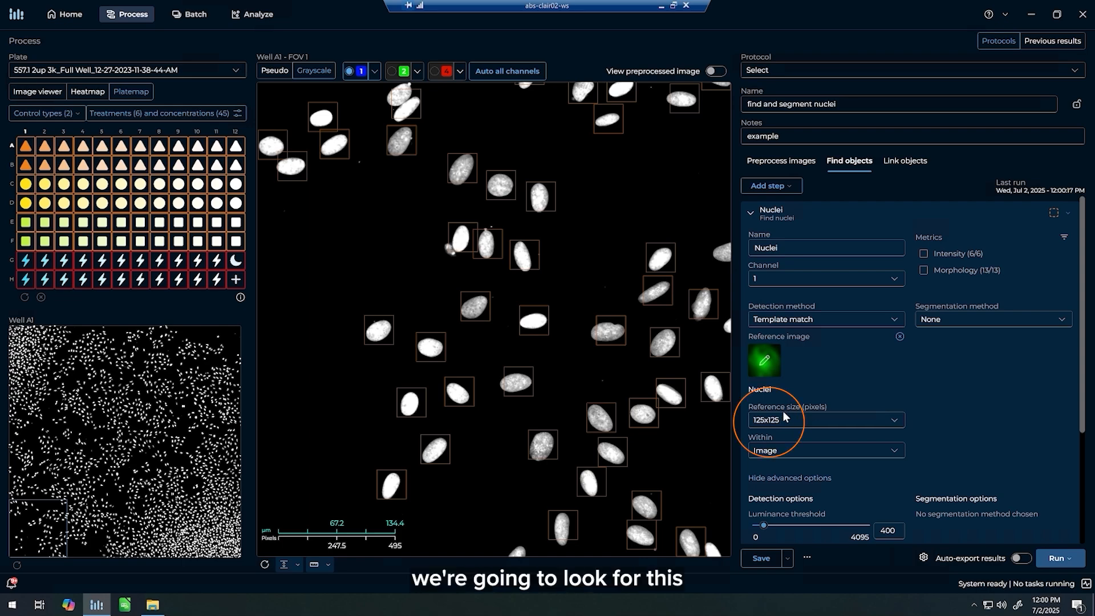
pyautogui.scroll(2, 382, 368)
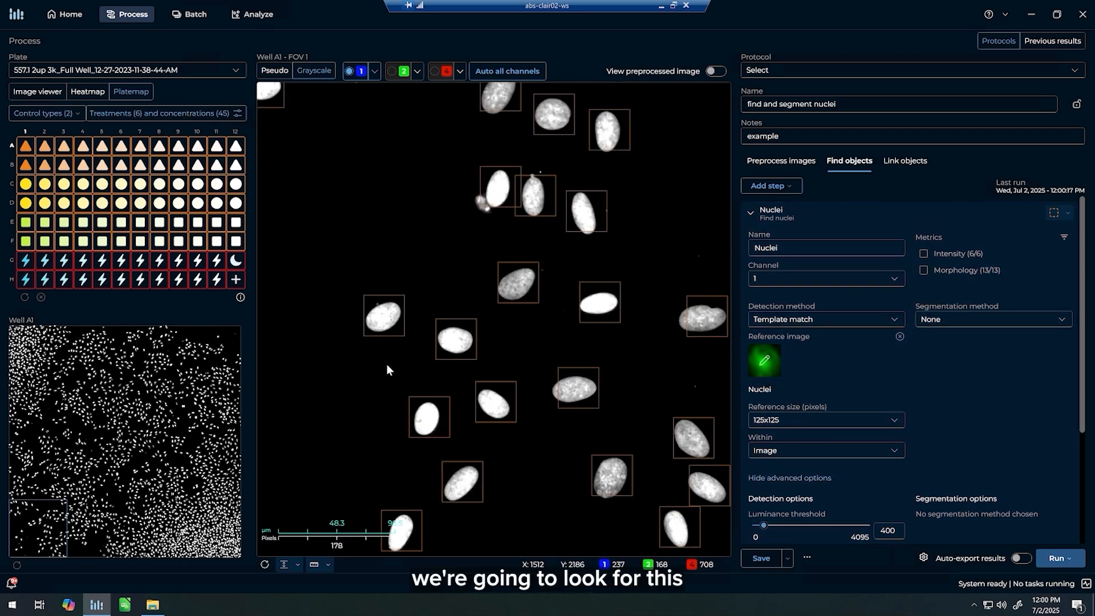
pyautogui.scroll(2, 454, 317)
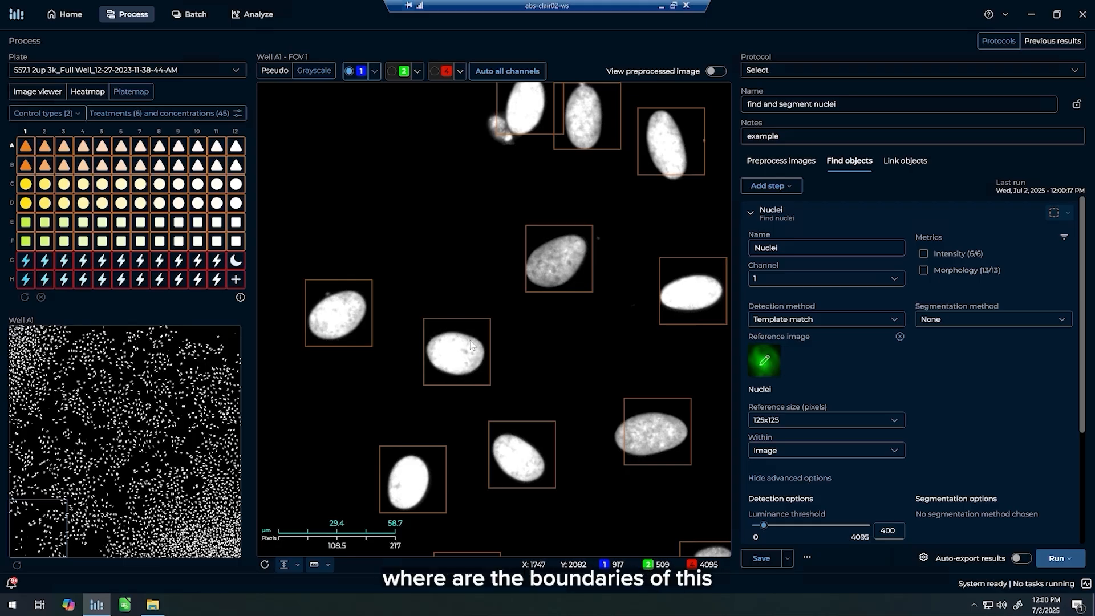
pyautogui.click(1018, 321)
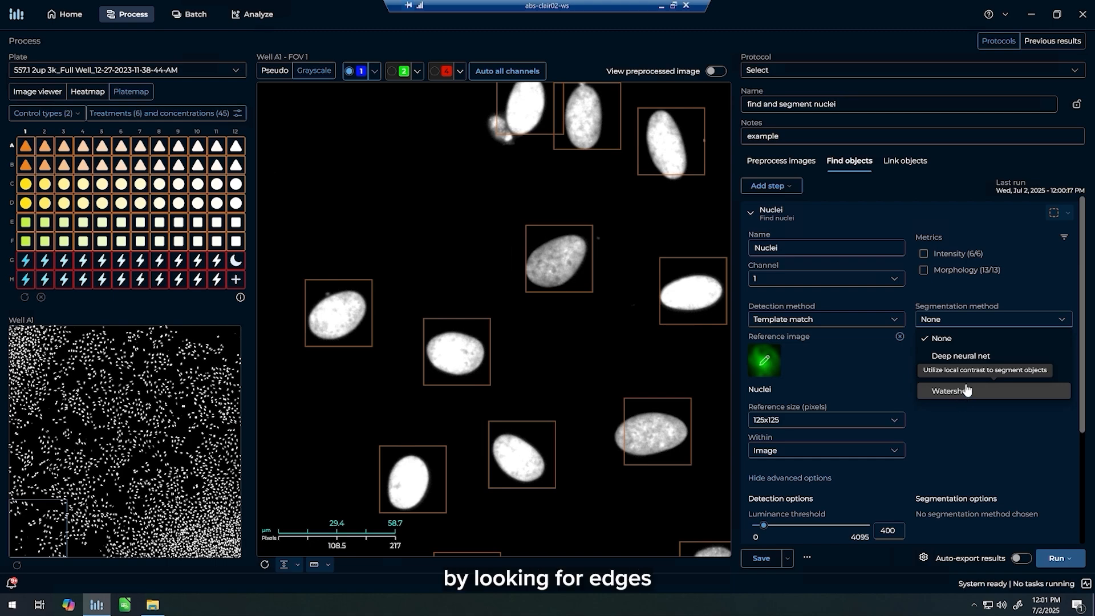
pyautogui.click(968, 374)
pyautogui.scroll(-3, 977, 364)
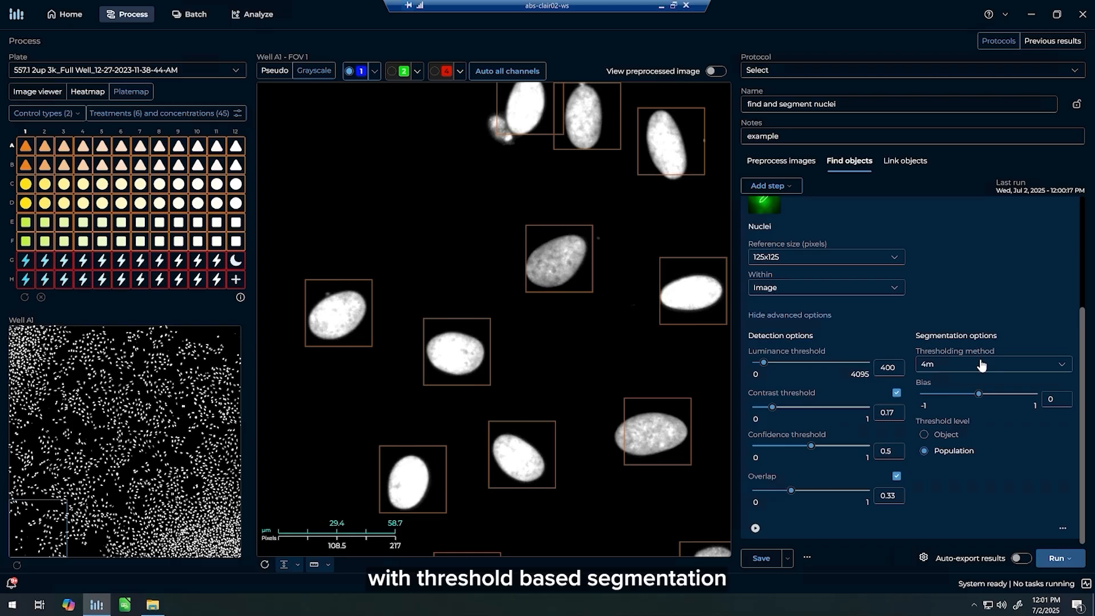
# Keep the 4m thresholding method at Population level and set the segmentation bias to -0.08.
pyautogui.click(983, 369)
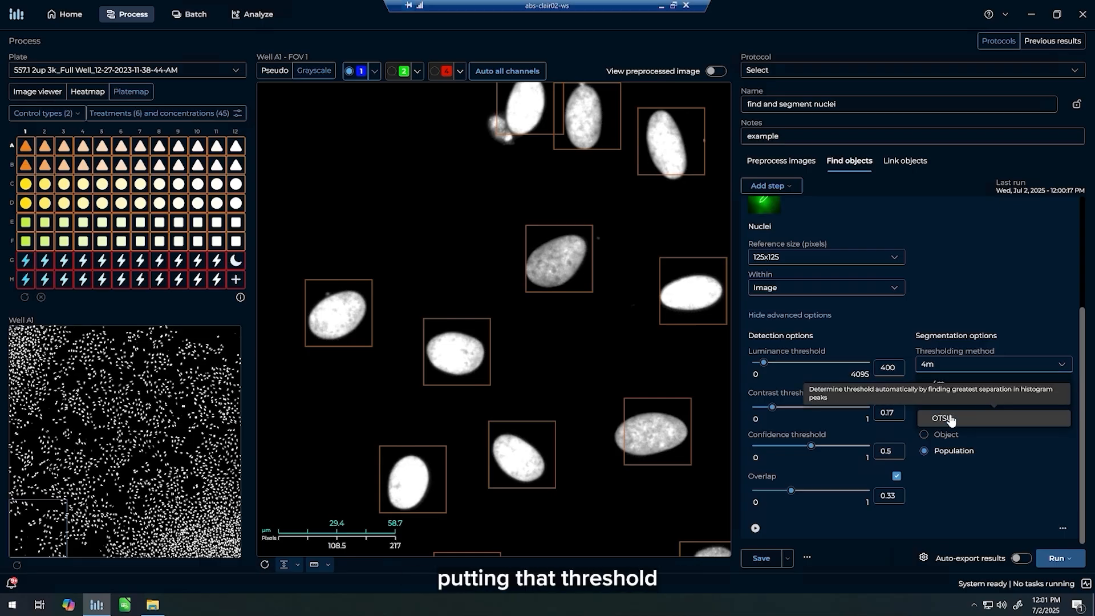
pyautogui.click(1004, 454)
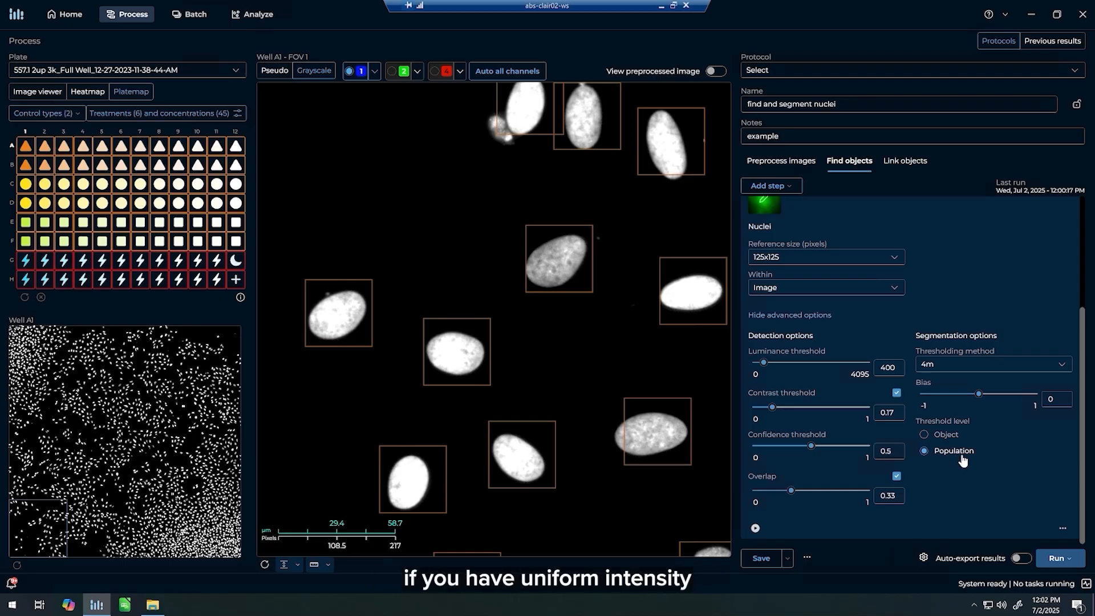
pyautogui.moveTo(979, 395); pyautogui.dragTo(974, 395)
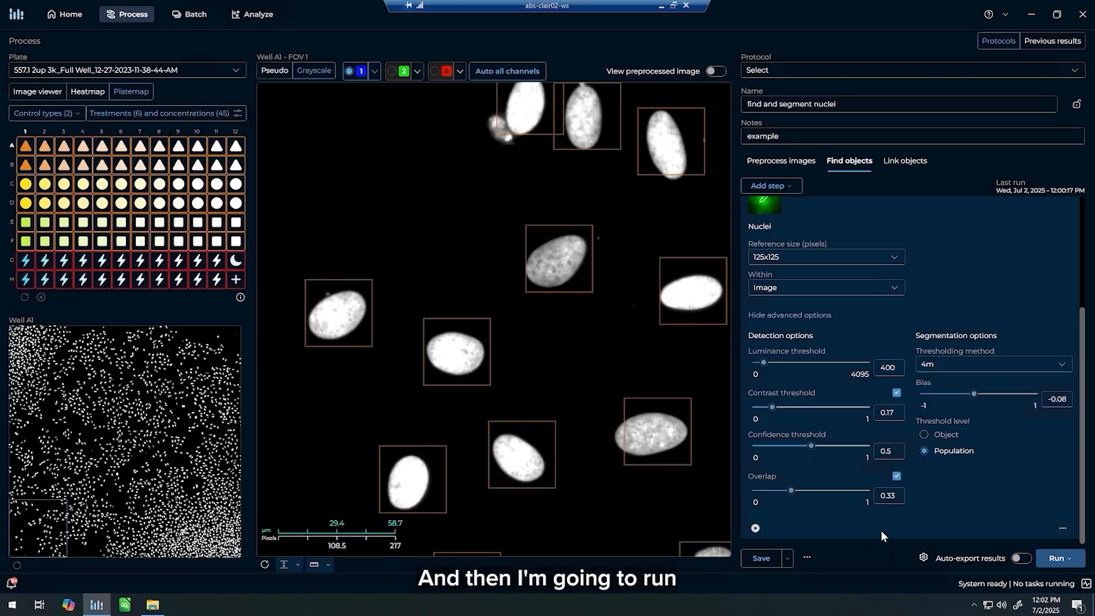
# Run the protocol on FOV 1 of well A1 and display the segmentation masks of the Nuclei step.
pyautogui.click(1073, 559)
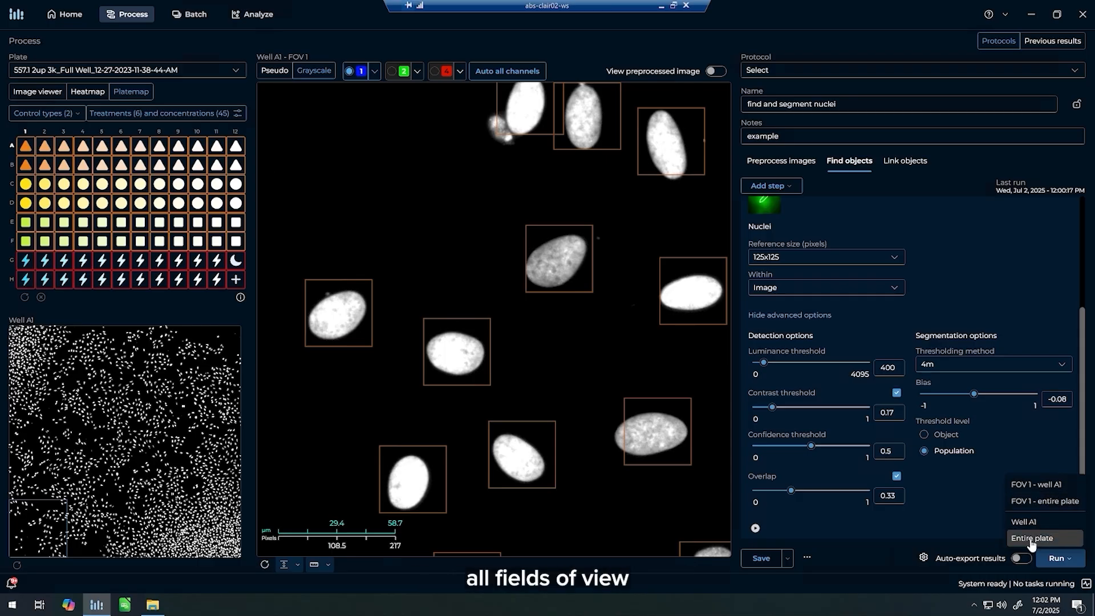
pyautogui.click(1033, 484)
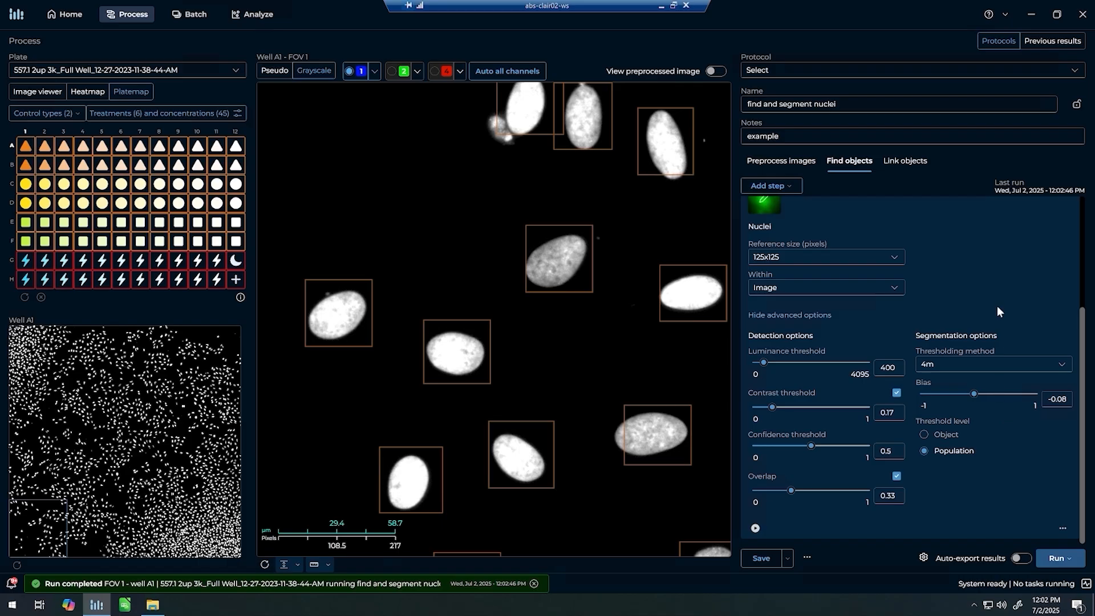
pyautogui.scroll(3, 1004, 297)
pyautogui.click(1054, 214)
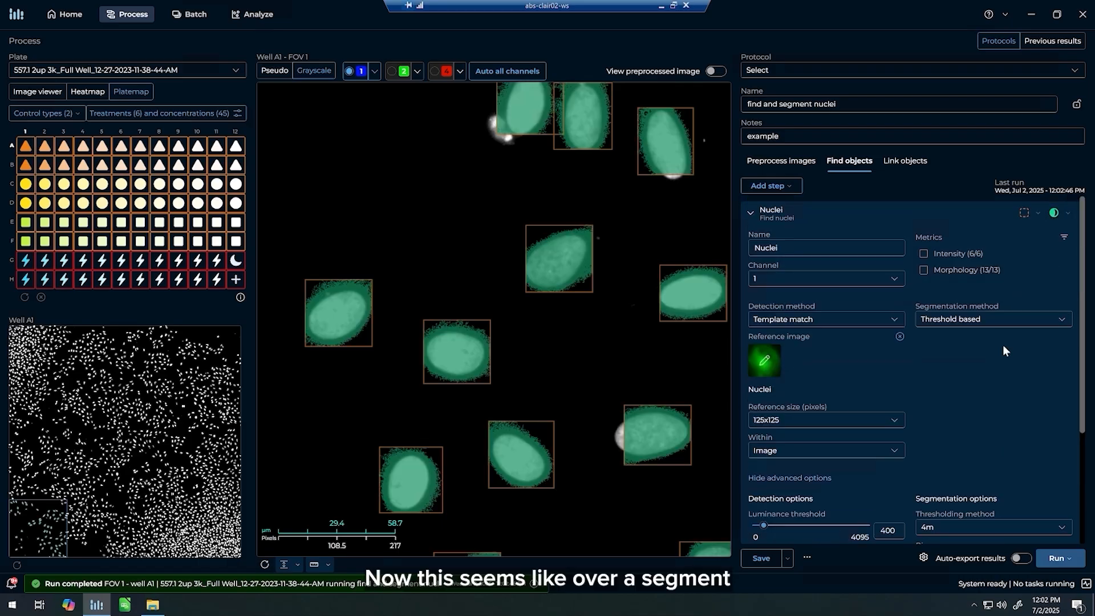
# Set the segmentation bias to 0.02, rerun only the Nuclei step, and check the masks across a wider area of the field.
pyautogui.scroll(-3, 977, 381)
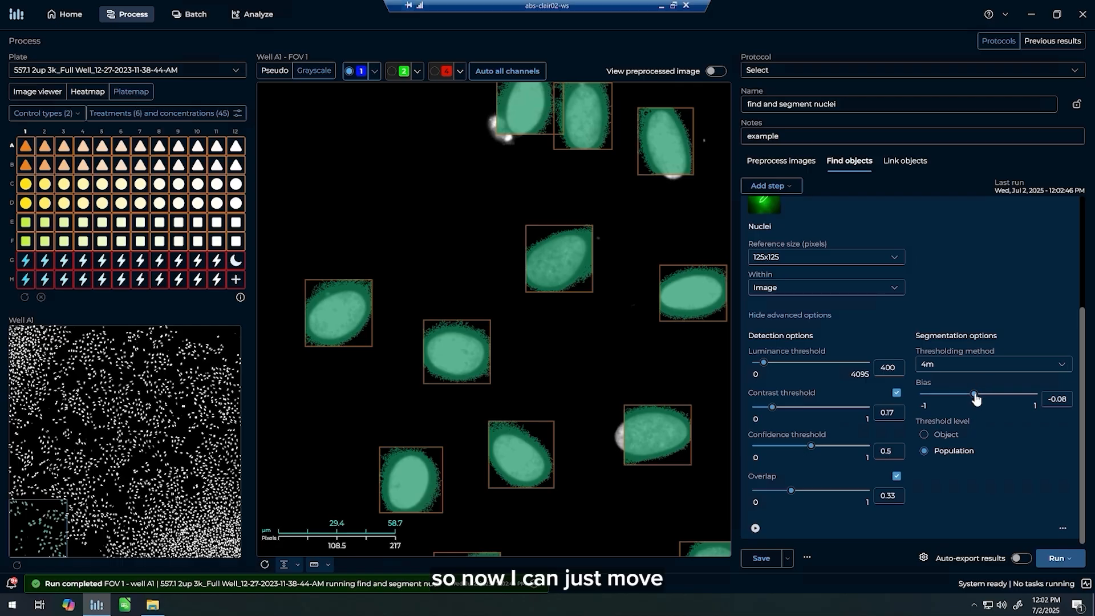
pyautogui.moveTo(977, 395); pyautogui.dragTo(980, 394)
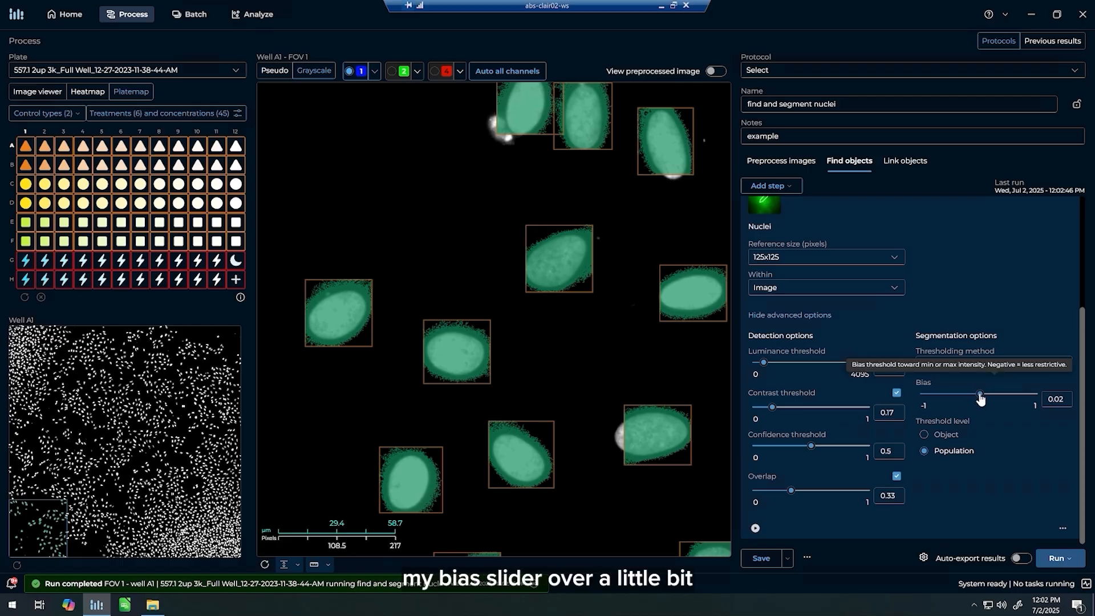
pyautogui.click(754, 528)
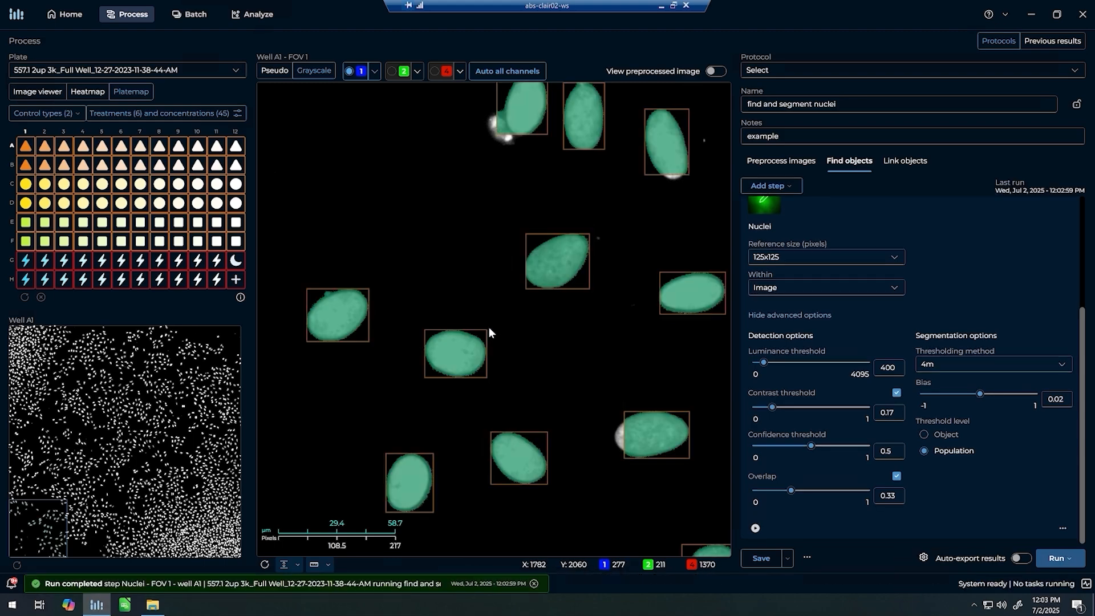
pyautogui.scroll(-2, 488, 327)
pyautogui.scroll(-2, 511, 384)
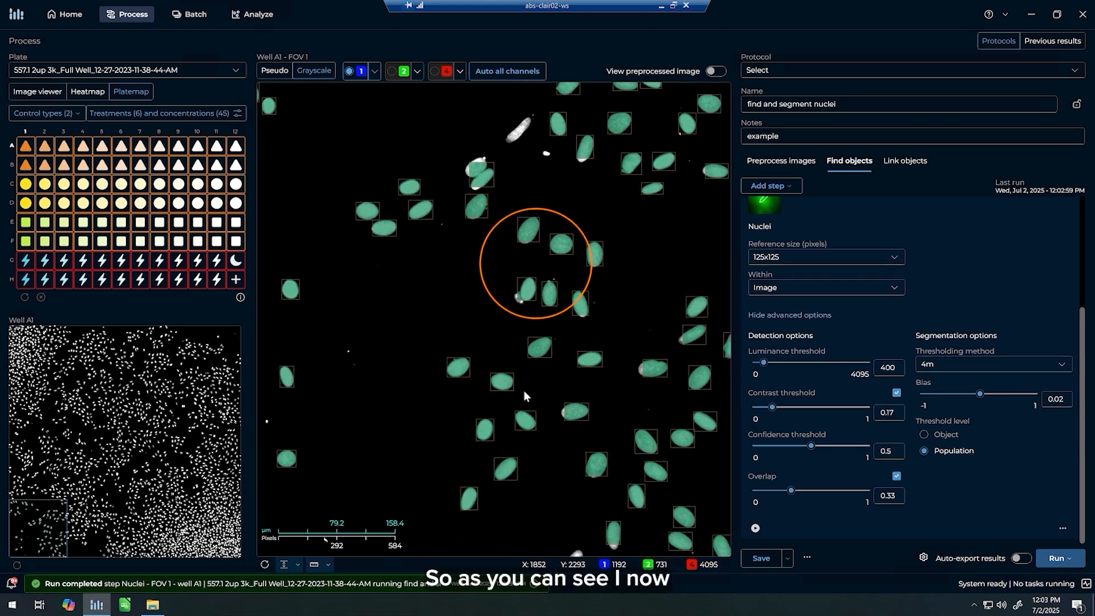
pyautogui.moveTo(524, 391); pyautogui.dragTo(498, 389)
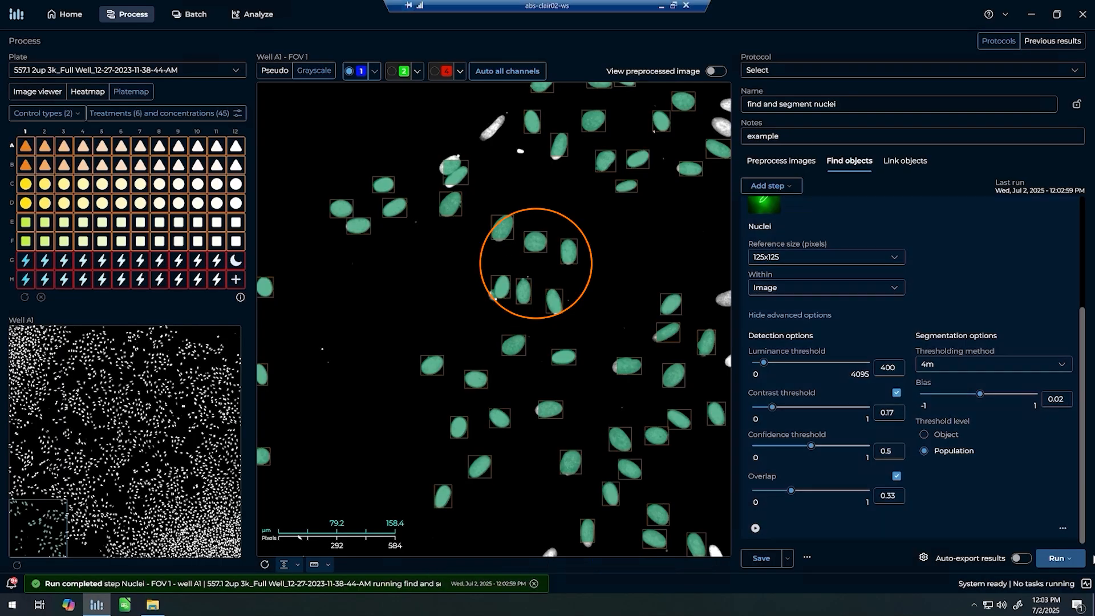